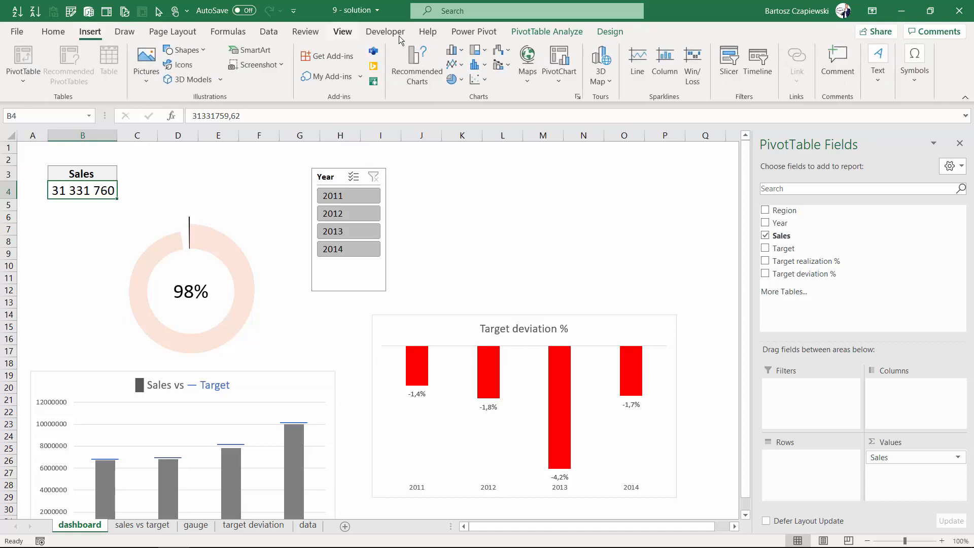
Step: Insert a Region slicer for the Sales PivotTable beside the Year slicer and apply the same grey slicer style
click(729, 66)
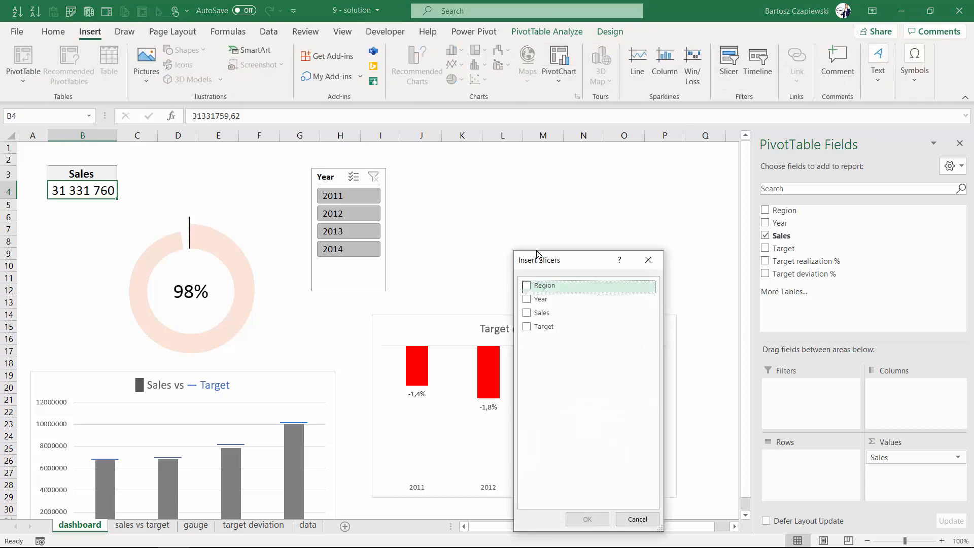
click(530, 286)
click(587, 519)
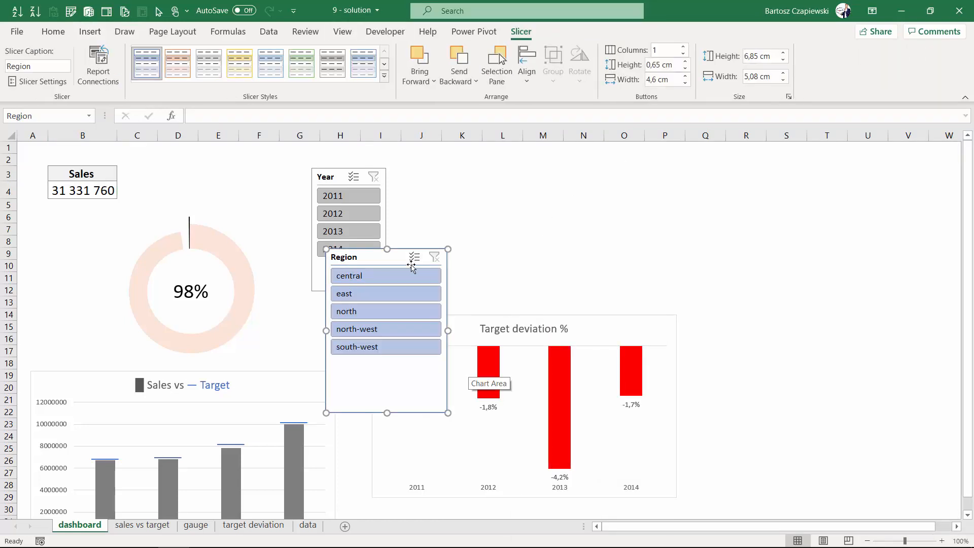
drag(406, 261, 518, 193)
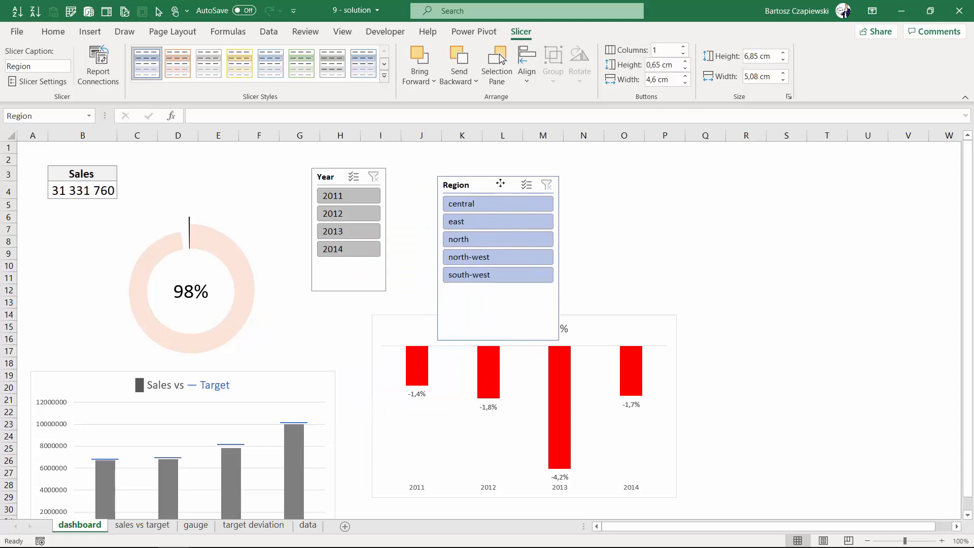
click(338, 68)
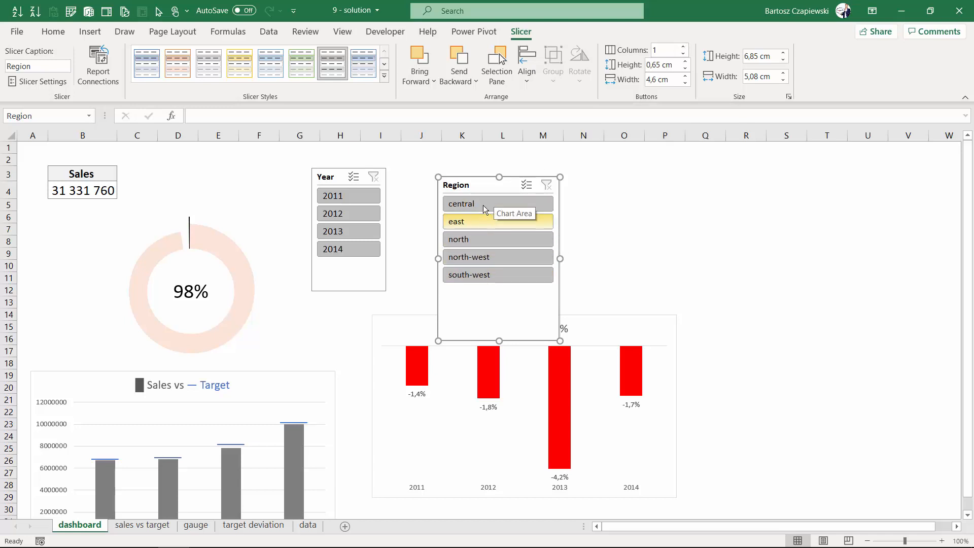
Step: Arrange the Region slicer's buttons in 5 columns and resize it to about 2 cm high and 14.5 cm wide
click(685, 47)
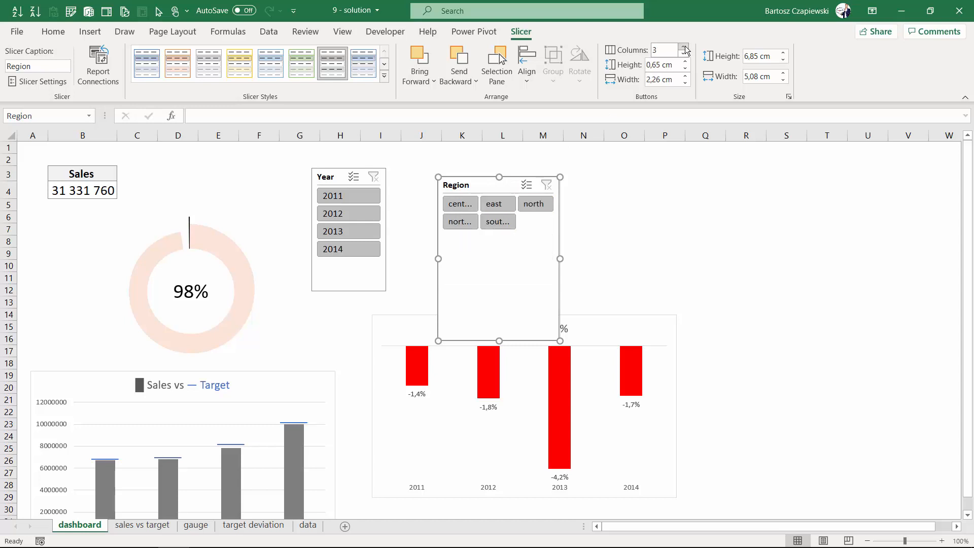
click(684, 47)
click(685, 47)
click(684, 47)
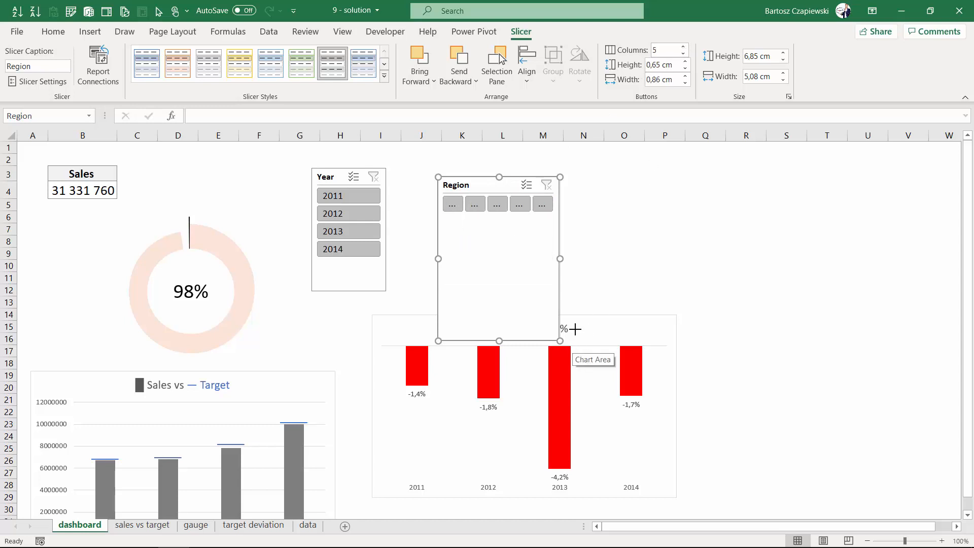
drag(561, 341, 787, 225)
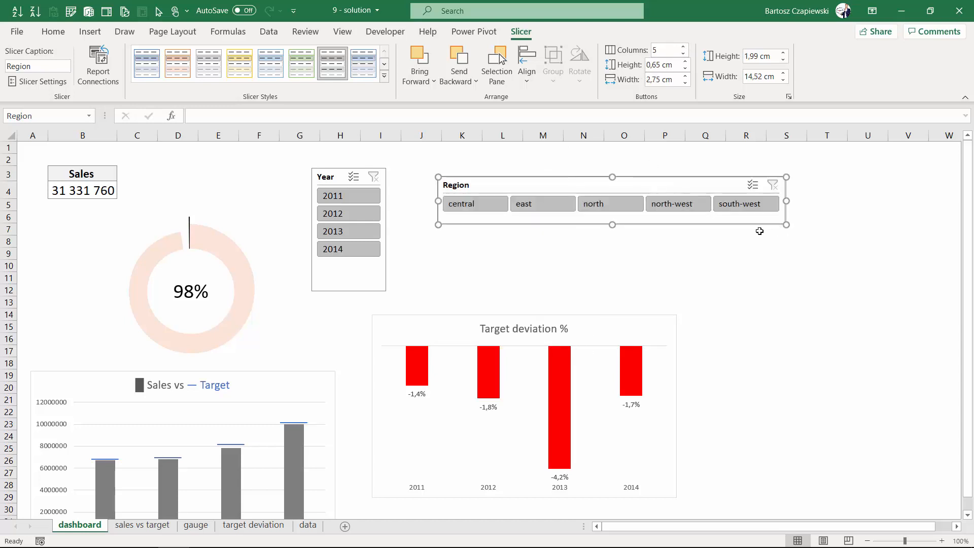
Step: Insert three rows above the Sales table and move the Region slicer into the new space above it
drag(9, 147, 10, 174)
right_click(11, 174)
click(44, 280)
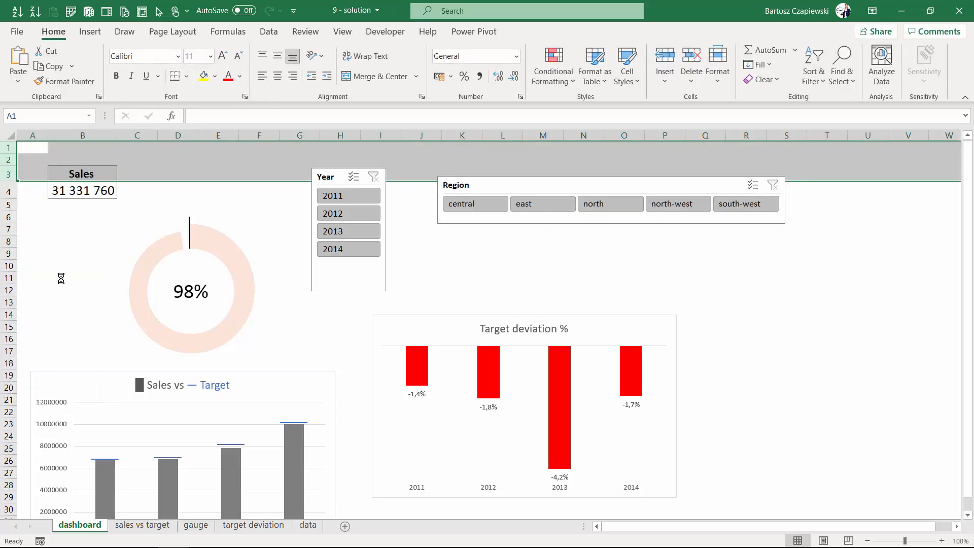
click(514, 218)
drag(515, 217, 112, 152)
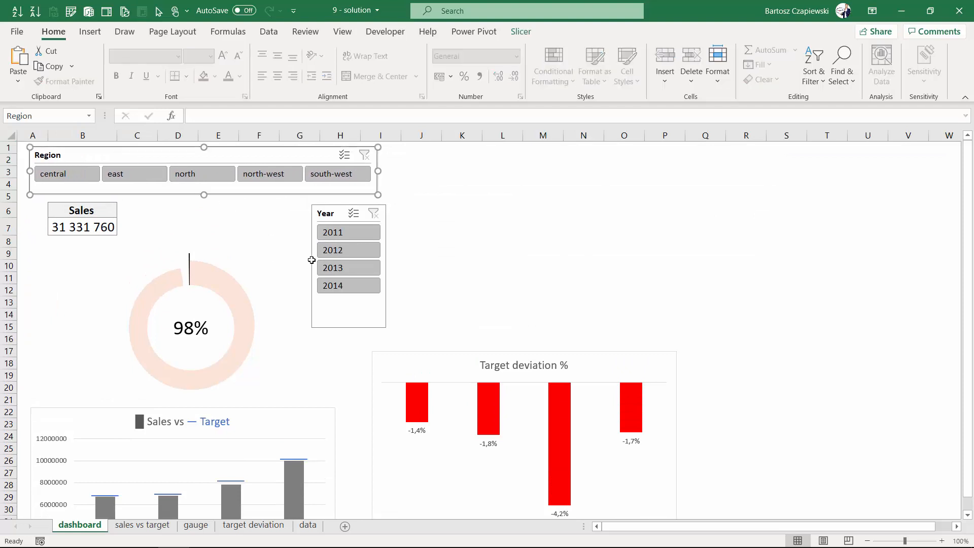
Step: Insert two columns before the Sales table and move the Year slicer into that space, directly below the Region slicer
click(81, 135)
right_click(76, 136)
click(112, 244)
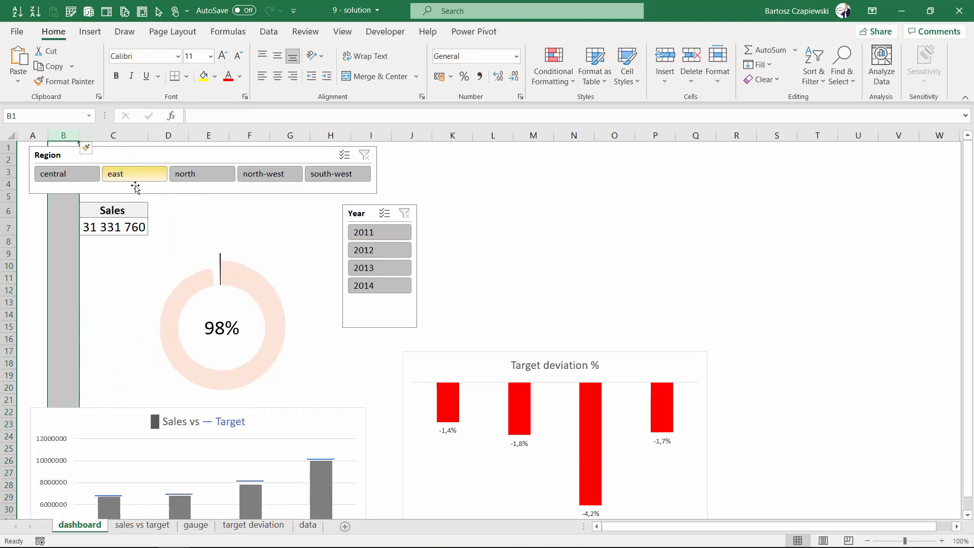
drag(366, 213, 42, 215)
click(112, 135)
right_click(121, 137)
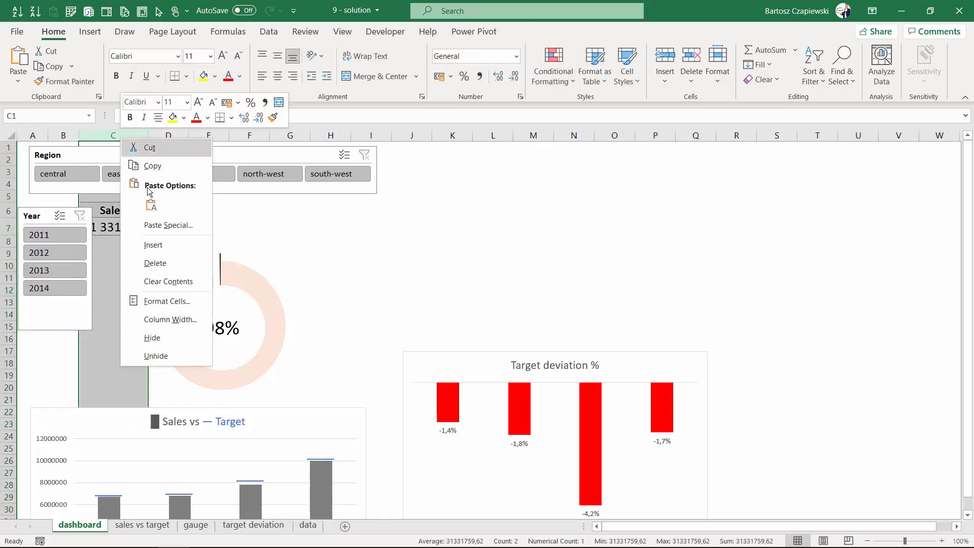
click(156, 248)
drag(42, 214, 53, 205)
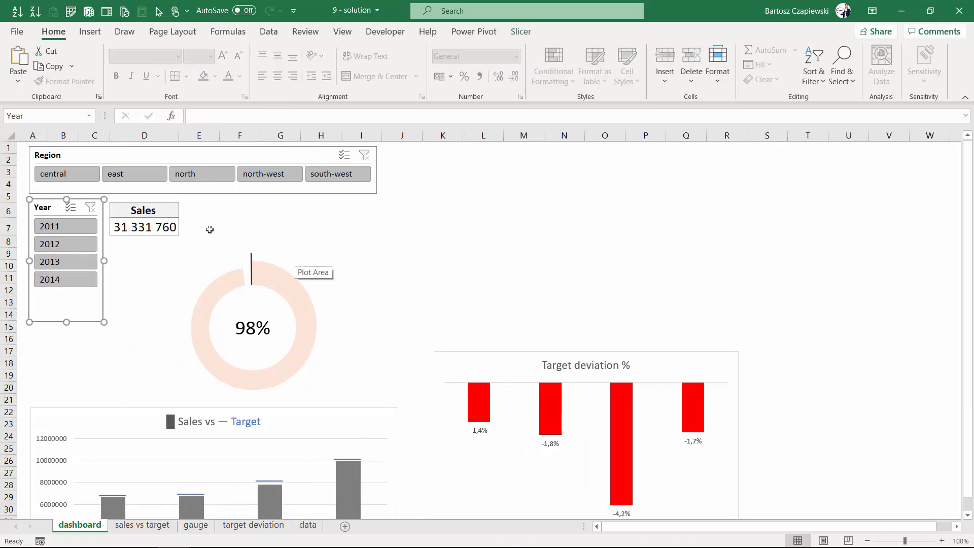
Step: Copy the Sales header cell to D10 and replace the copied text with "Target realization"
click(160, 211)
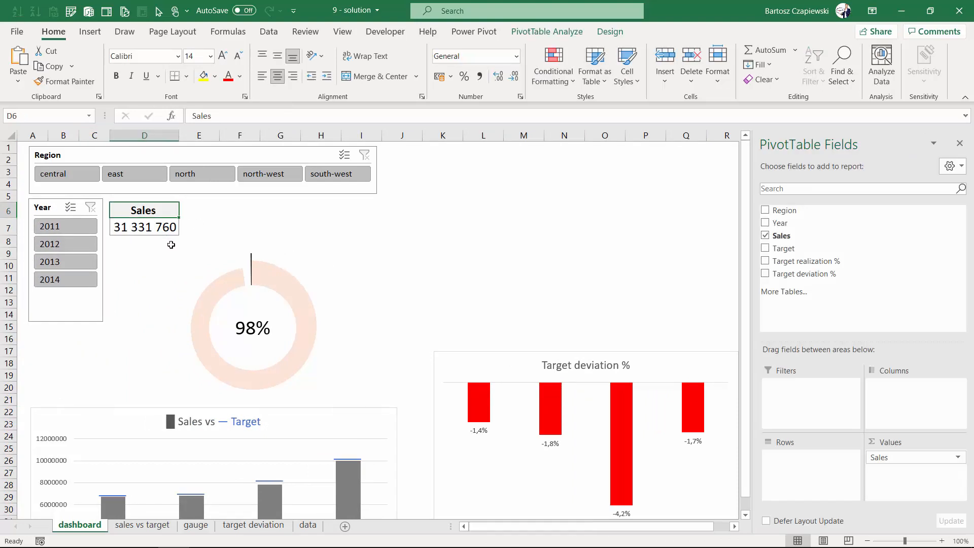
key(ctrl+c)
click(145, 263)
key(ctrl+v)
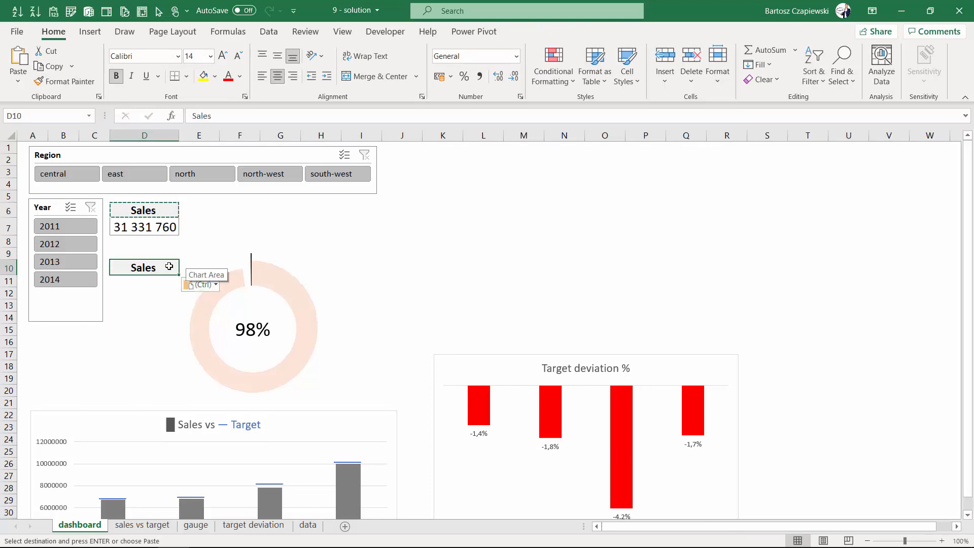
text(Targe)
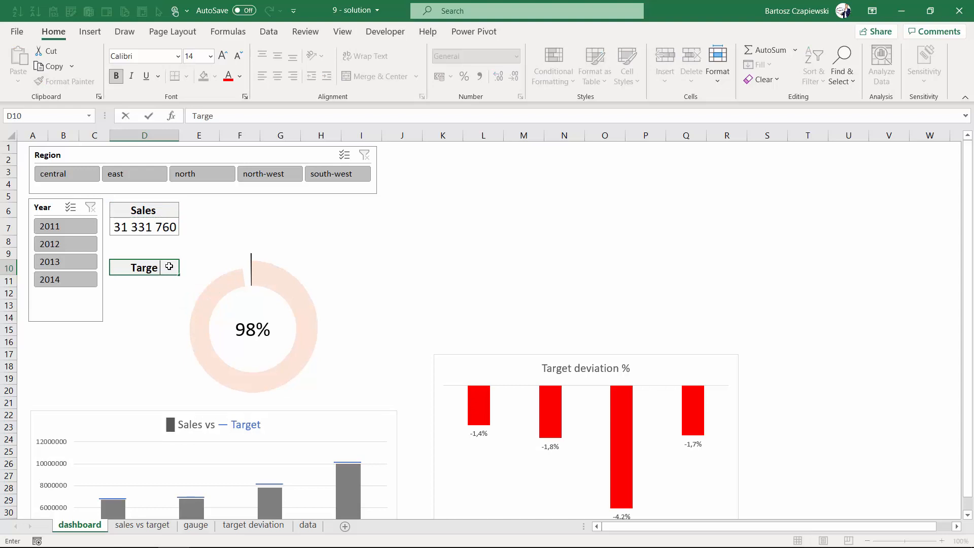
text(t realzi)
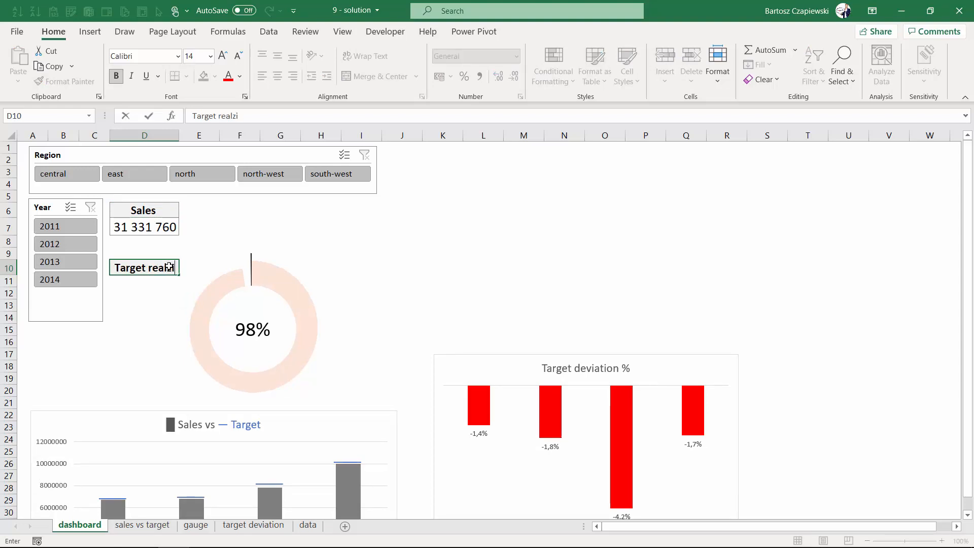
text(ation)
Step: Move the gauge chart group under the Target realization header and shrink it to fit above row 22
click(316, 260)
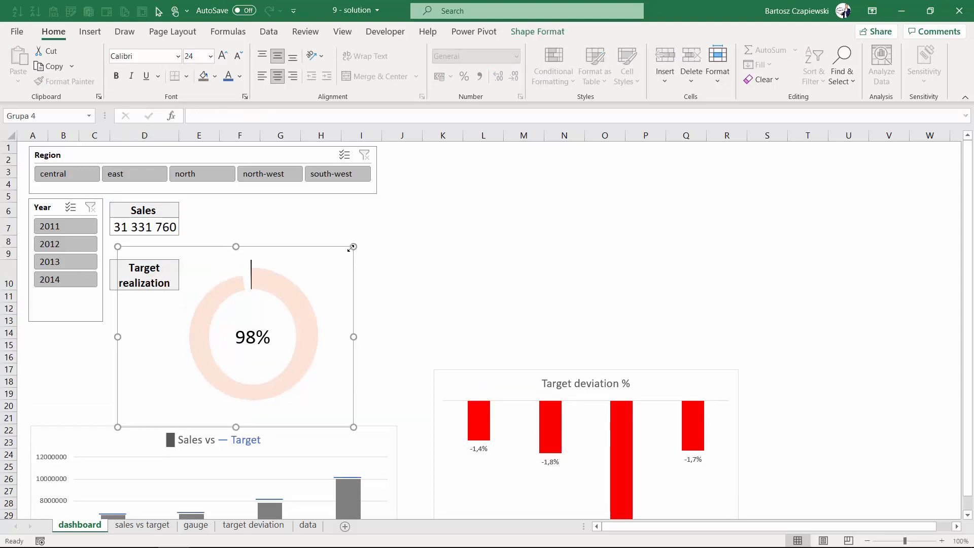
drag(350, 245, 220, 293)
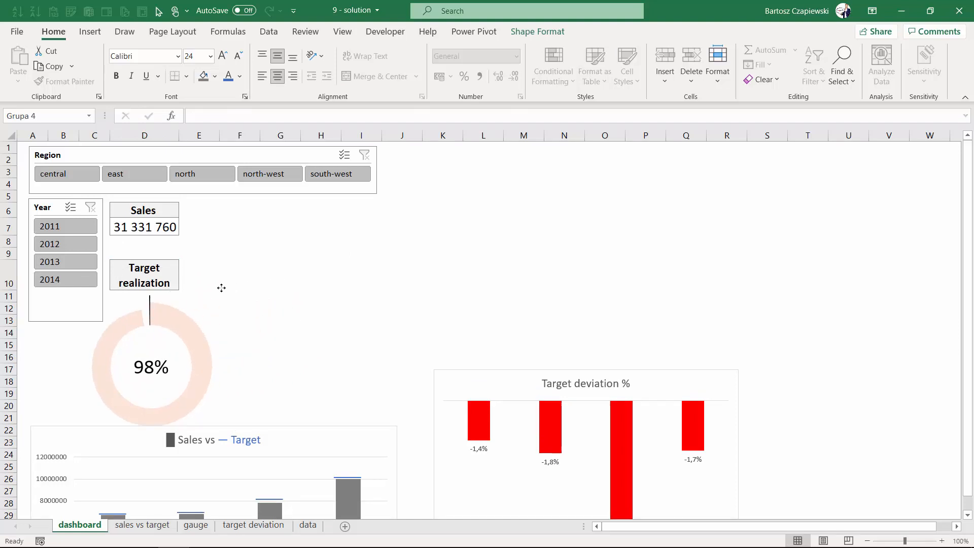
drag(239, 437, 234, 417)
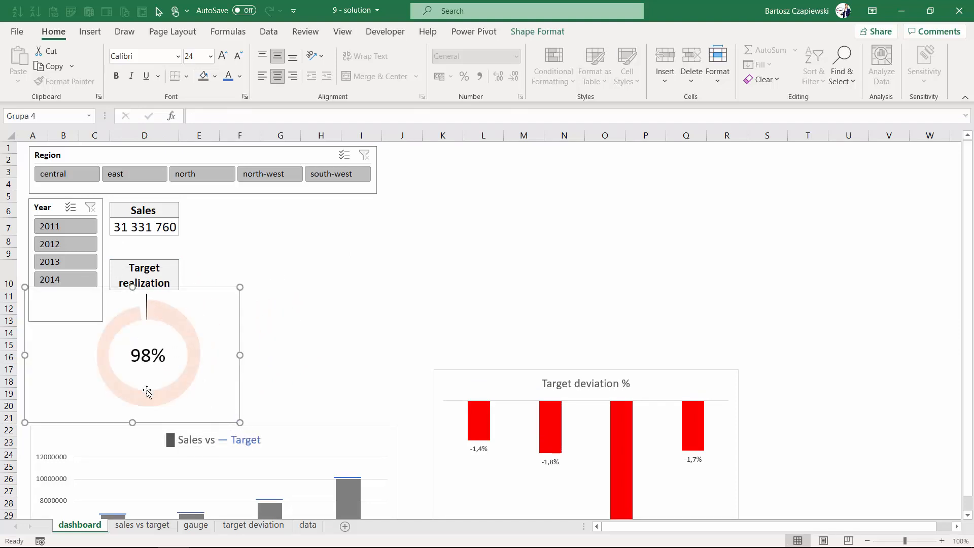
drag(132, 422, 133, 429)
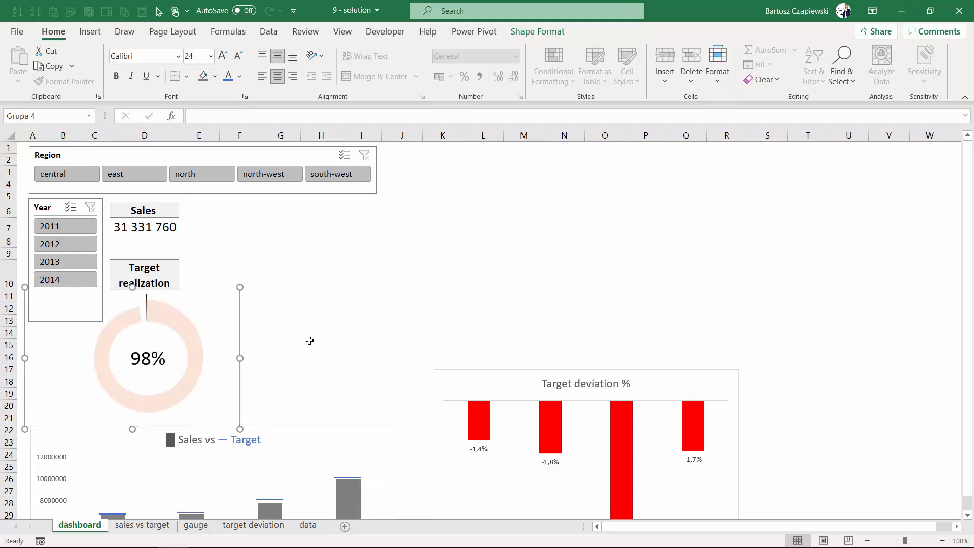
click(317, 358)
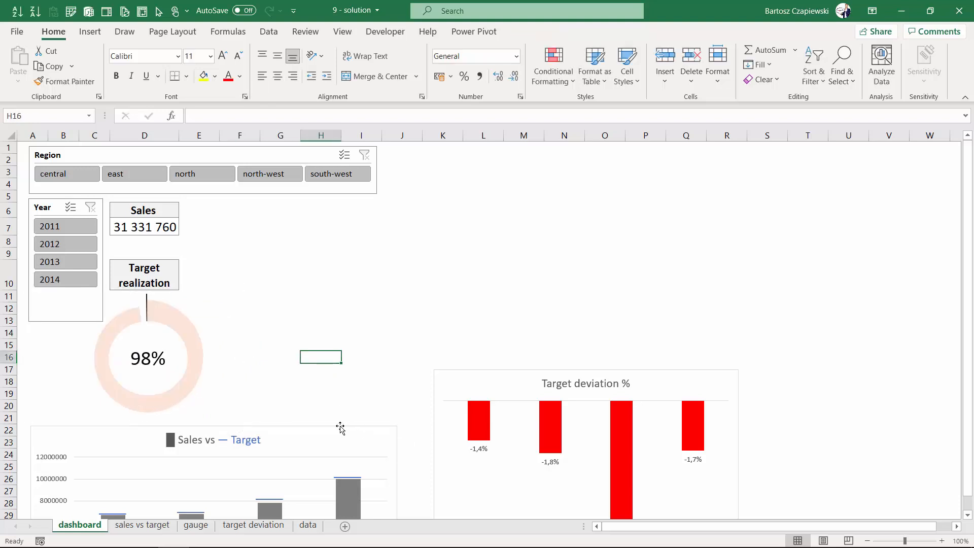
Step: Place the Sales vs Target chart beside the Sales table and shrink it, with the Target deviation % chart moved closer beneath it
drag(347, 437, 530, 207)
drag(676, 376, 502, 398)
click(570, 378)
drag(577, 380, 525, 354)
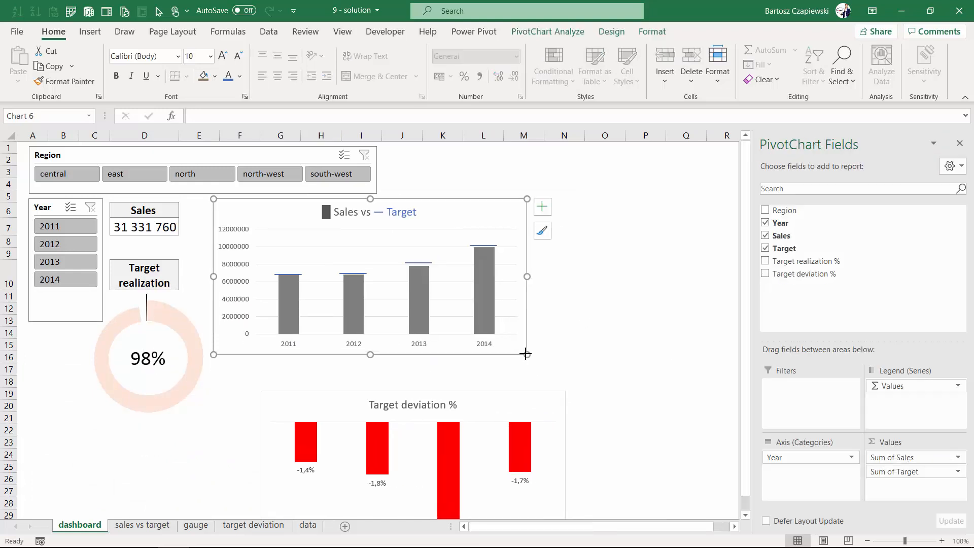
drag(526, 276, 496, 276)
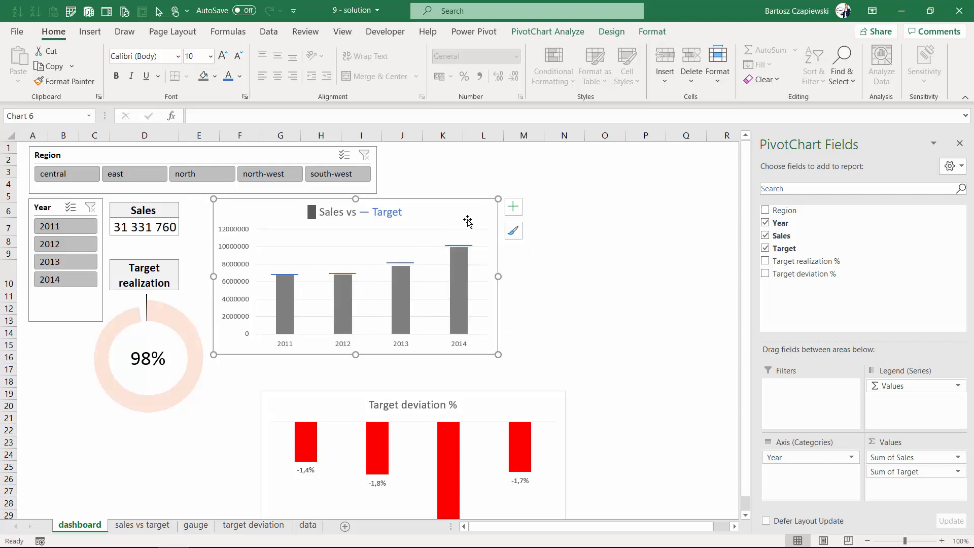
drag(471, 210, 473, 208)
Step: Move the Target deviation % chart directly under the Sales vs Target chart and pull its plot area's left edge inward
drag(492, 397, 457, 361)
click(358, 413)
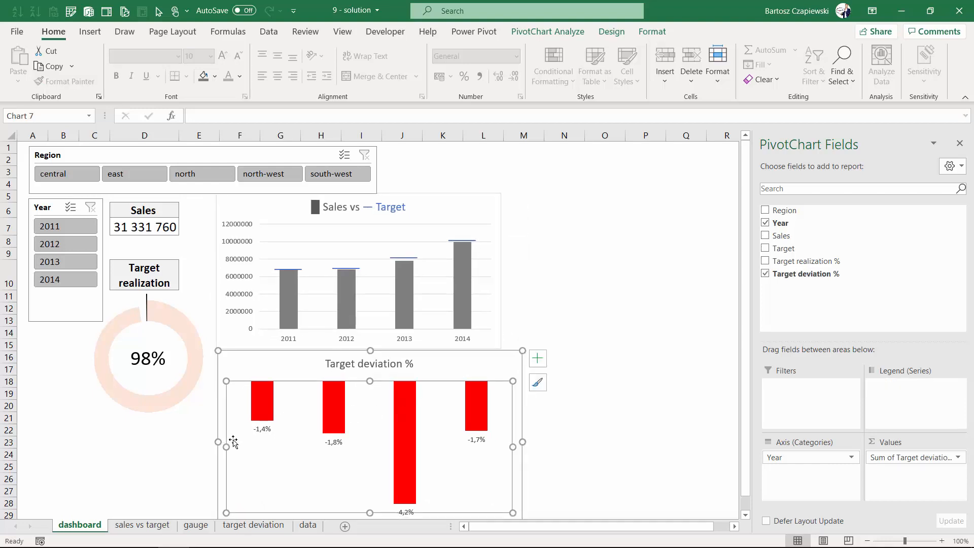
drag(228, 448, 259, 441)
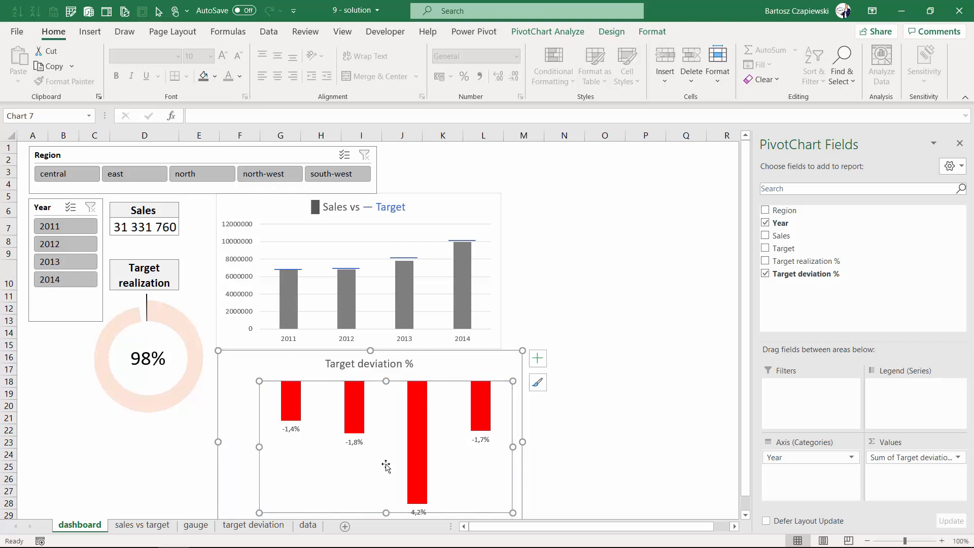
Step: Narrow the Target deviation % chart to the width of the Sales vs Target chart and reduce its height to end near row 26
scroll(428, 458, down, 2)
scroll(428, 458, up, 1)
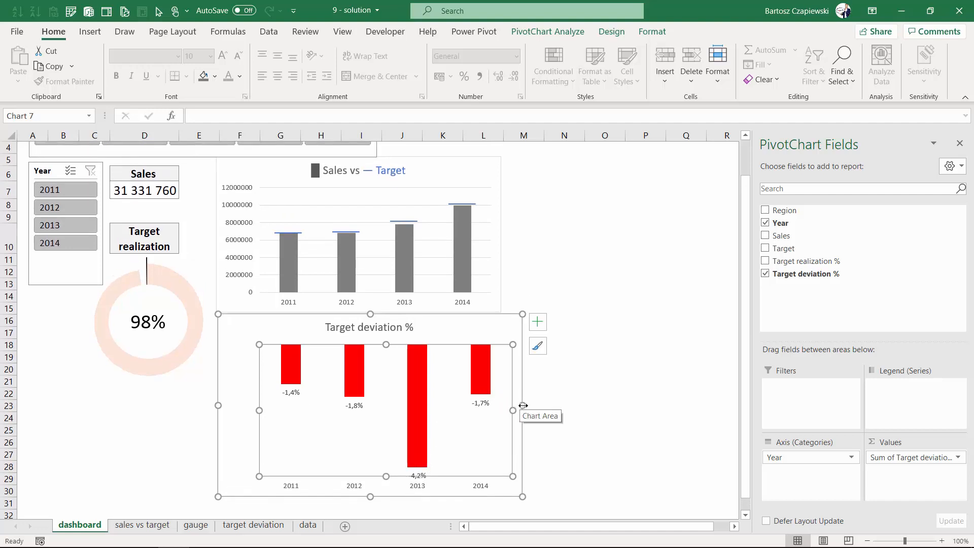
drag(523, 405, 503, 405)
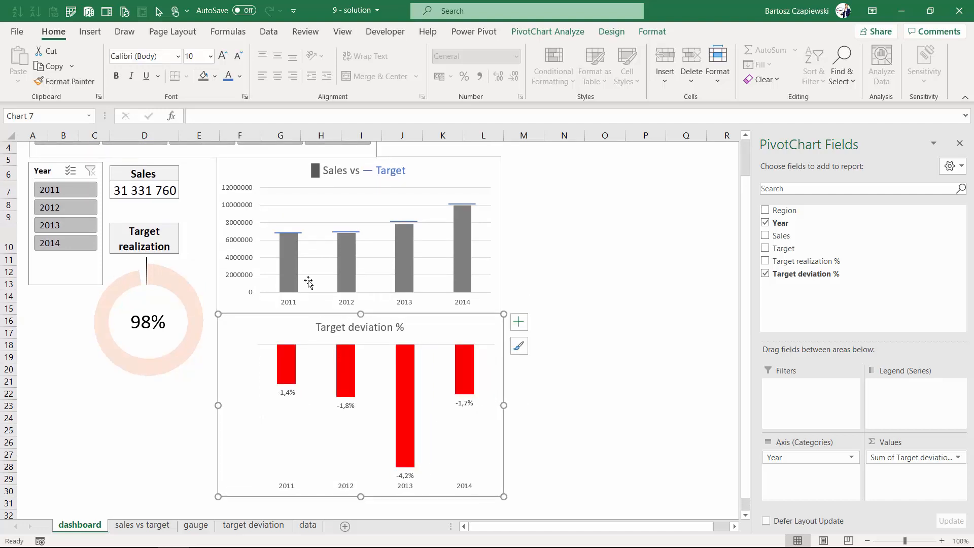
drag(361, 495, 363, 453)
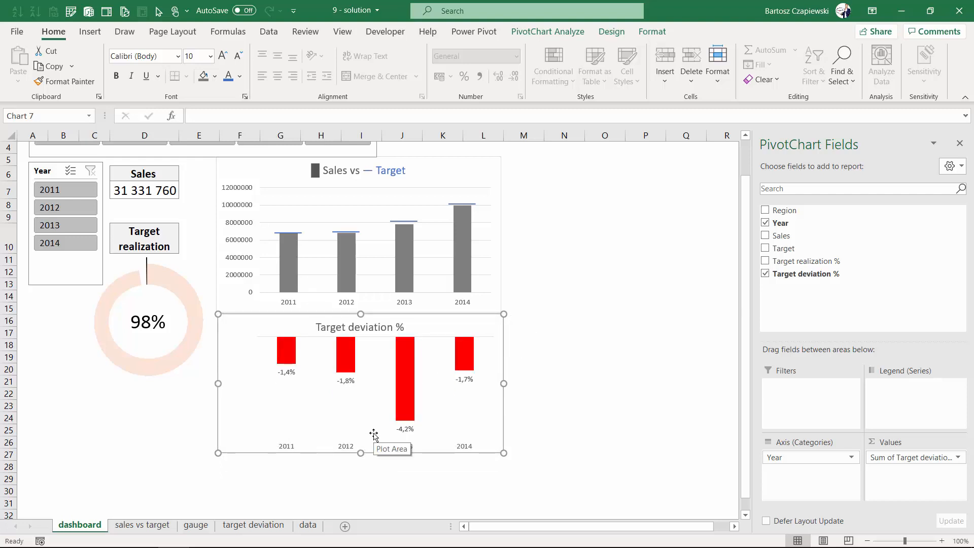
Step: Connect the Region slicer to the PivotTables on the gauge, sales vs target and target deviation sheets, keeping the dashboard connection
scroll(374, 435, up, 1)
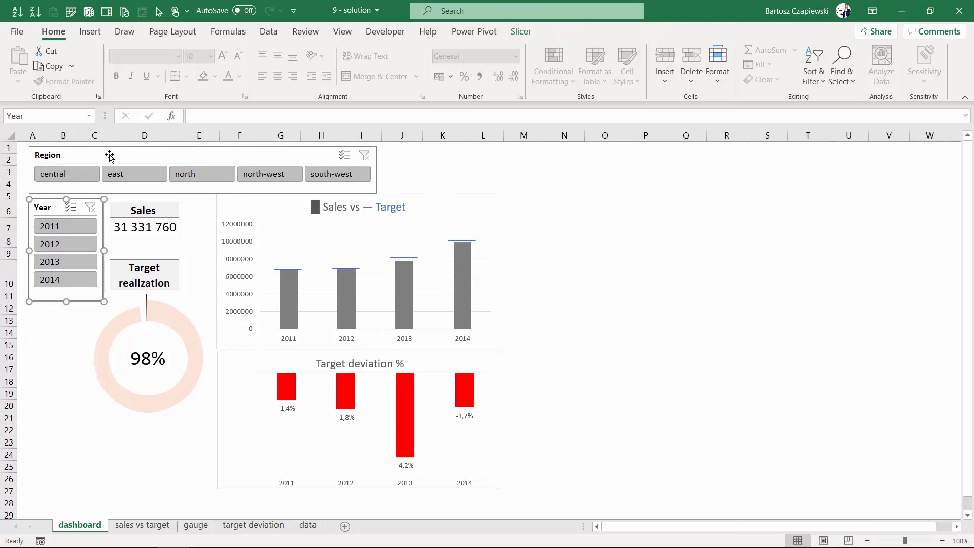
click(109, 155)
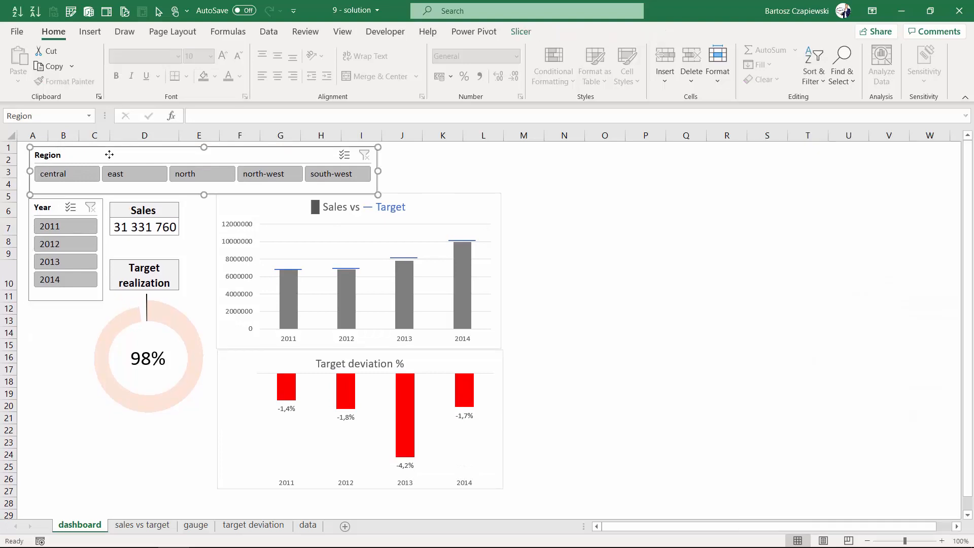
right_click(114, 154)
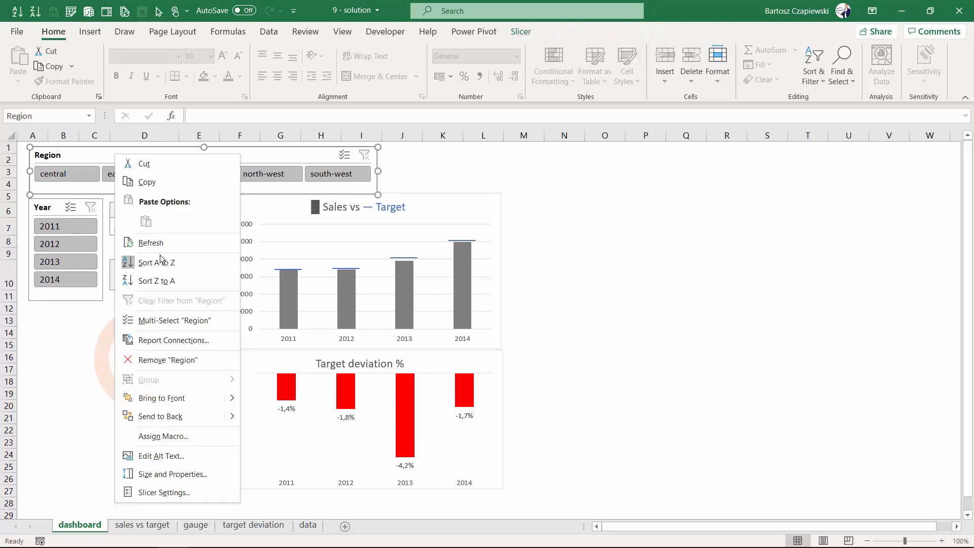
click(174, 340)
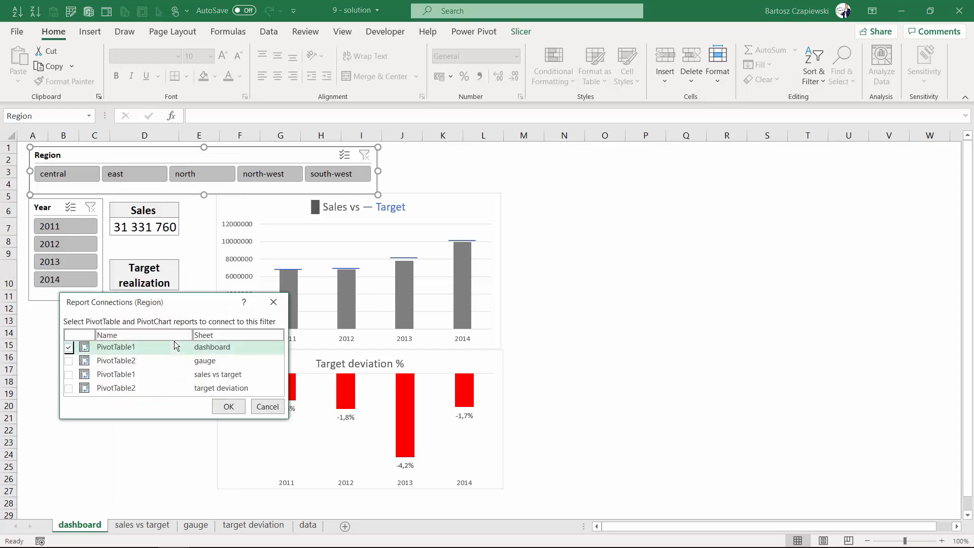
drag(170, 307, 664, 230)
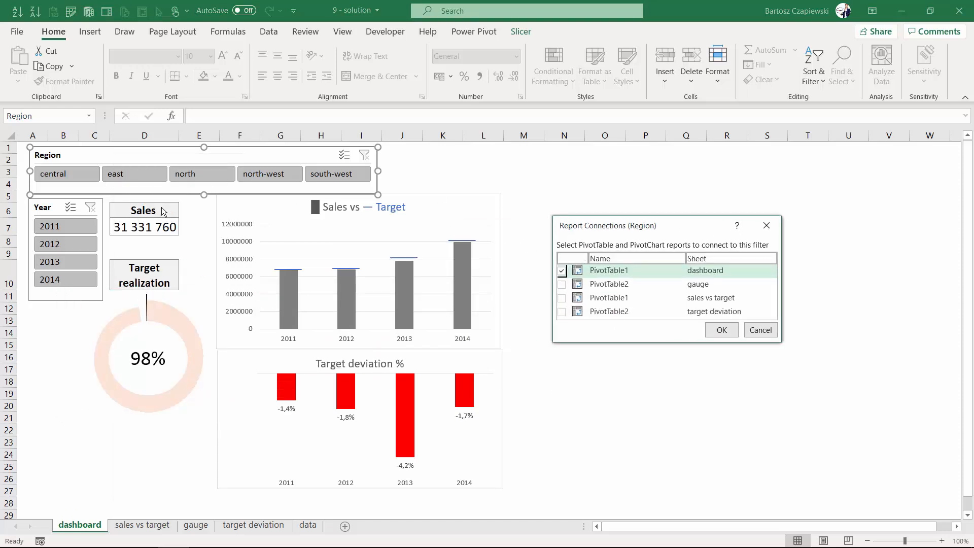
click(562, 284)
click(561, 298)
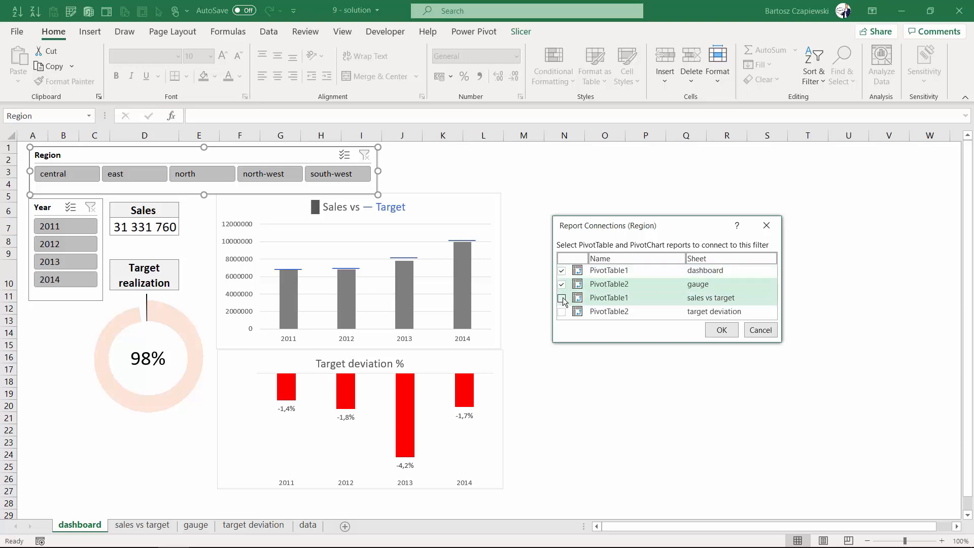
click(562, 311)
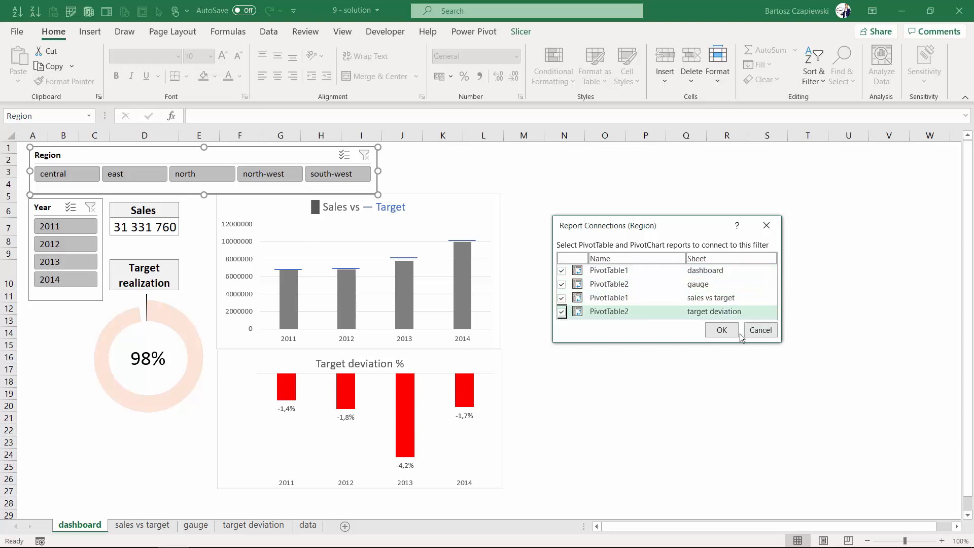
click(721, 330)
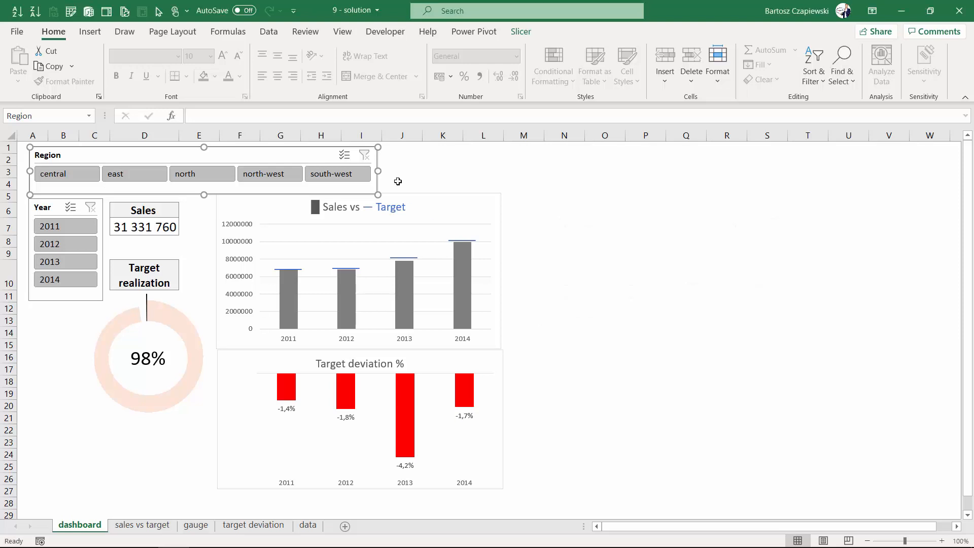
Step: Widen the Region slicer to the charts' right edge and test it by filtering to east and clearing the filter
drag(378, 171, 500, 175)
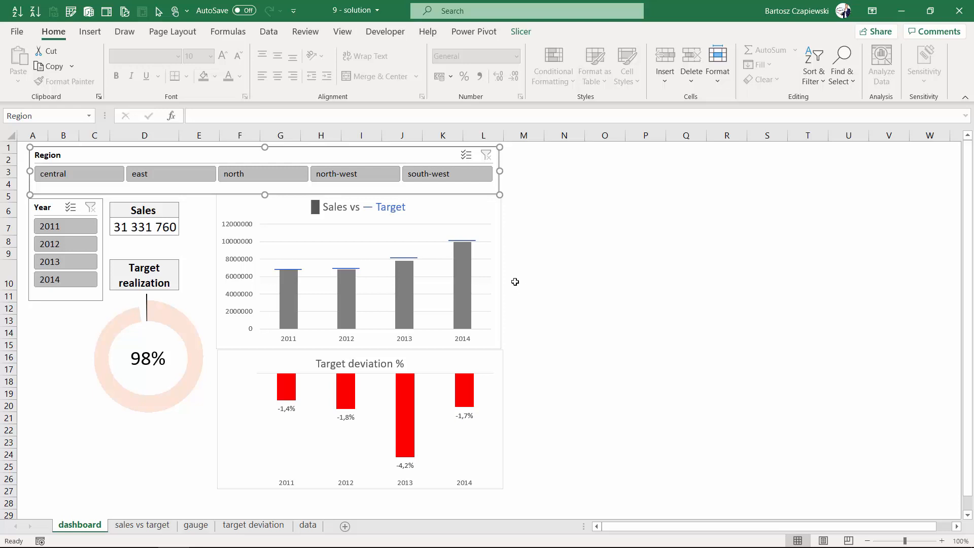
click(155, 174)
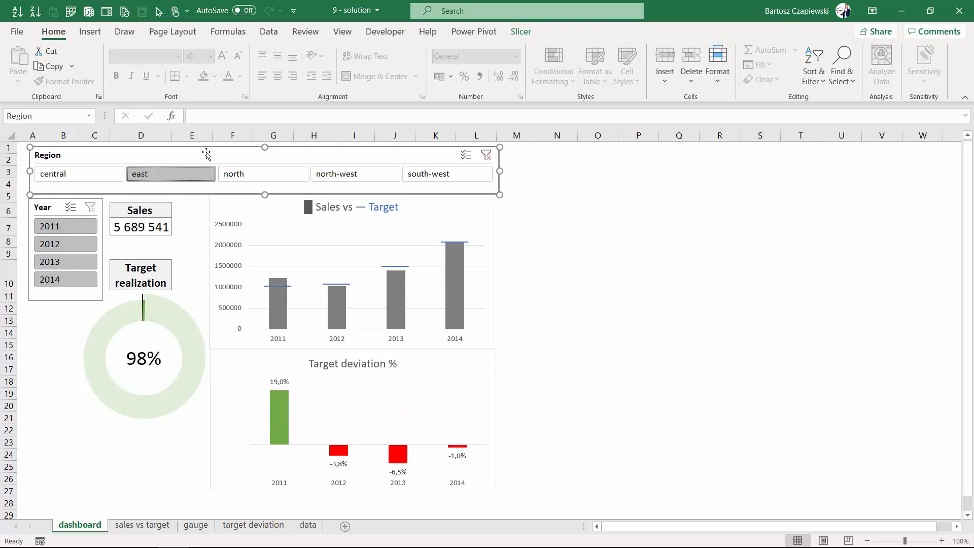
click(485, 156)
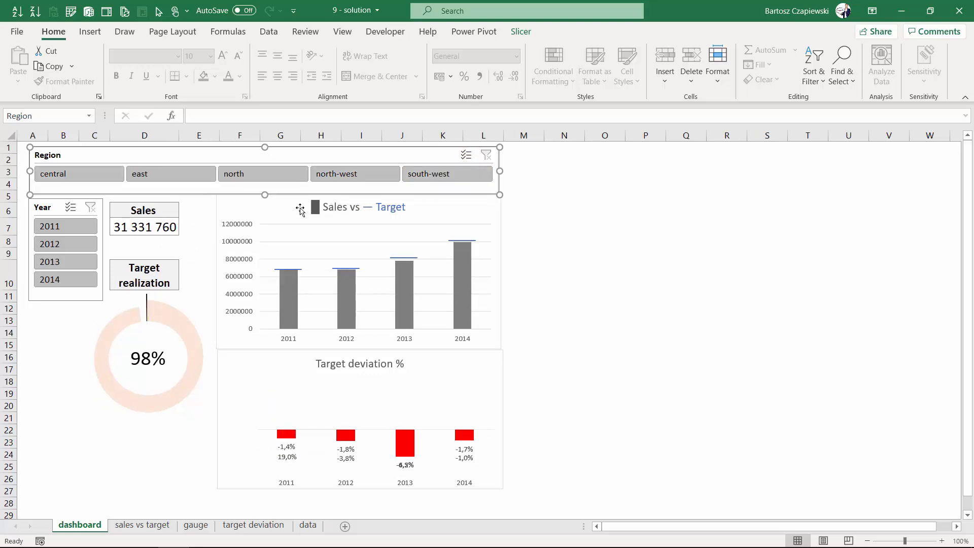
Step: Turn off autofitting of column widths on update for the Sales PivotTable in cell D7
click(155, 228)
right_click(155, 227)
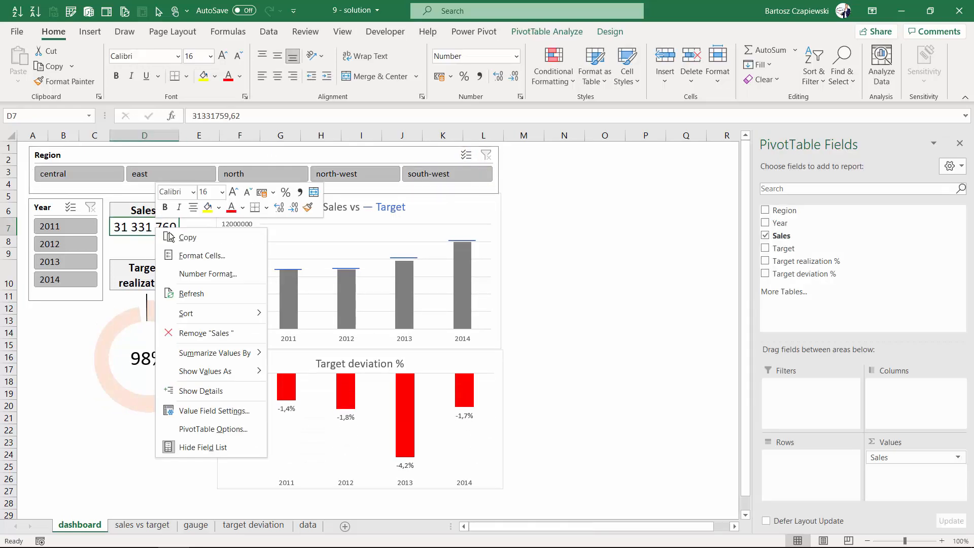
click(241, 433)
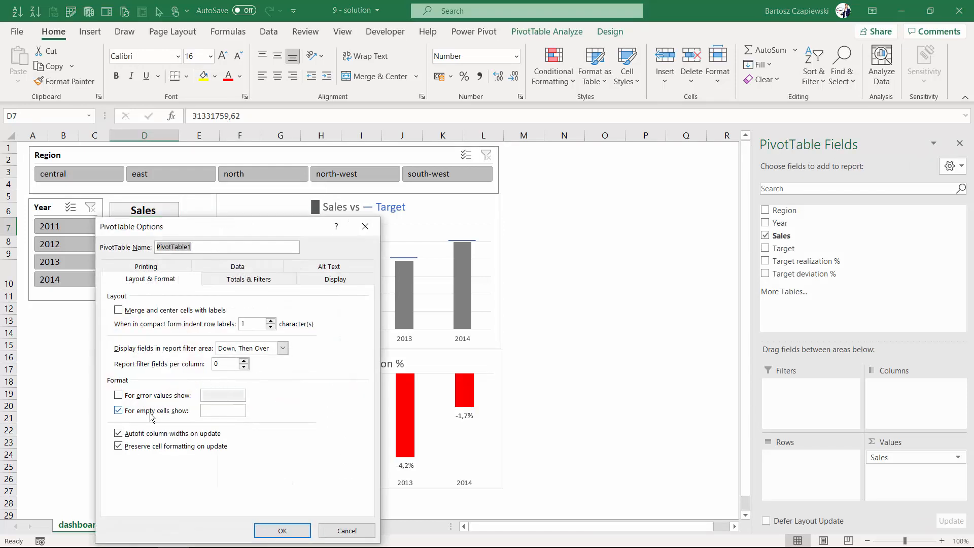
click(119, 433)
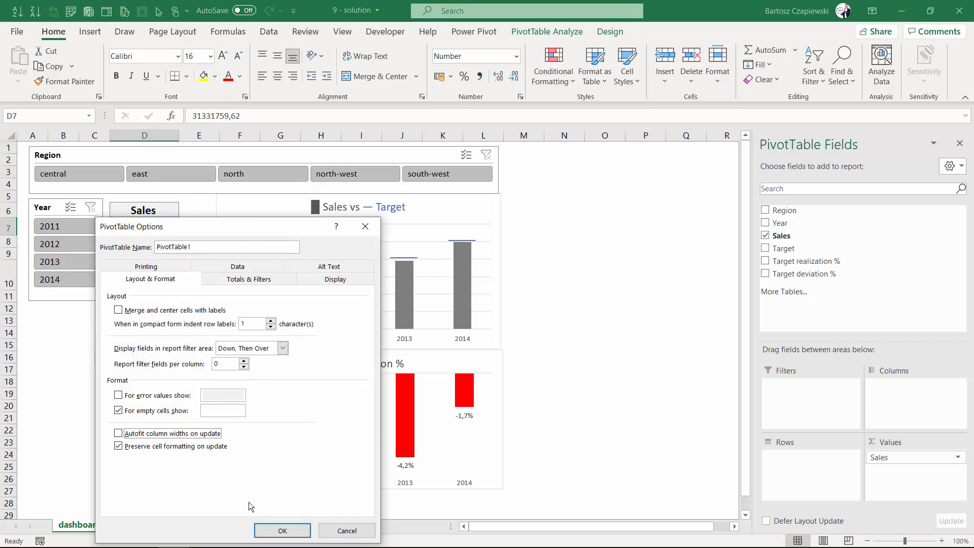
click(282, 530)
Step: Widen column D slightly and center the Sales value in cell D7
drag(175, 135, 190, 137)
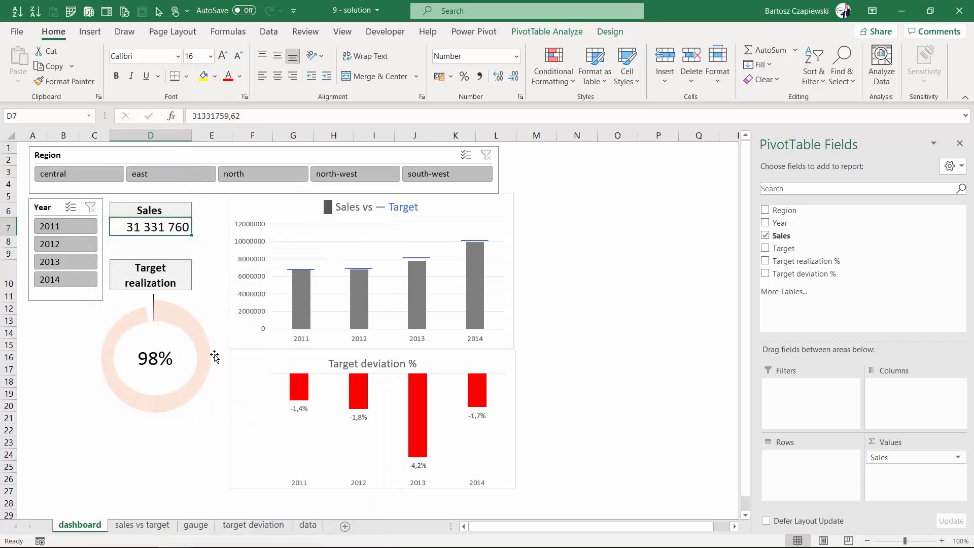
click(278, 76)
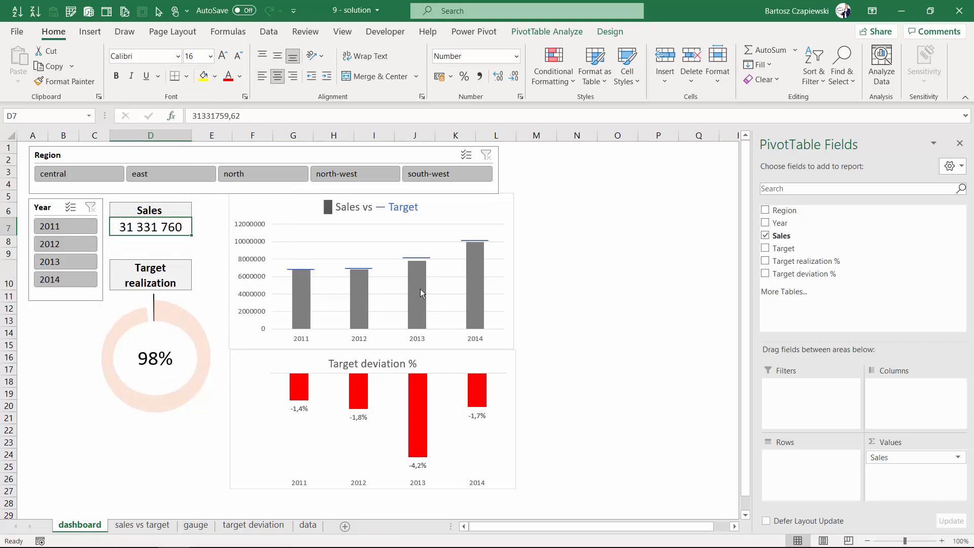
click(560, 252)
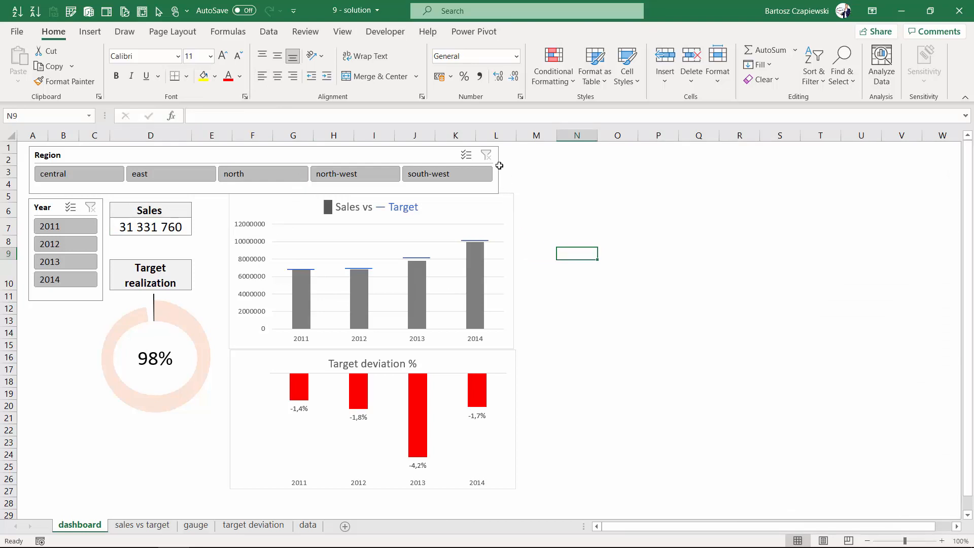
Step: Narrow the Sales vs Target and Target deviation % charts so their right edges line up with the Region slicer
click(502, 204)
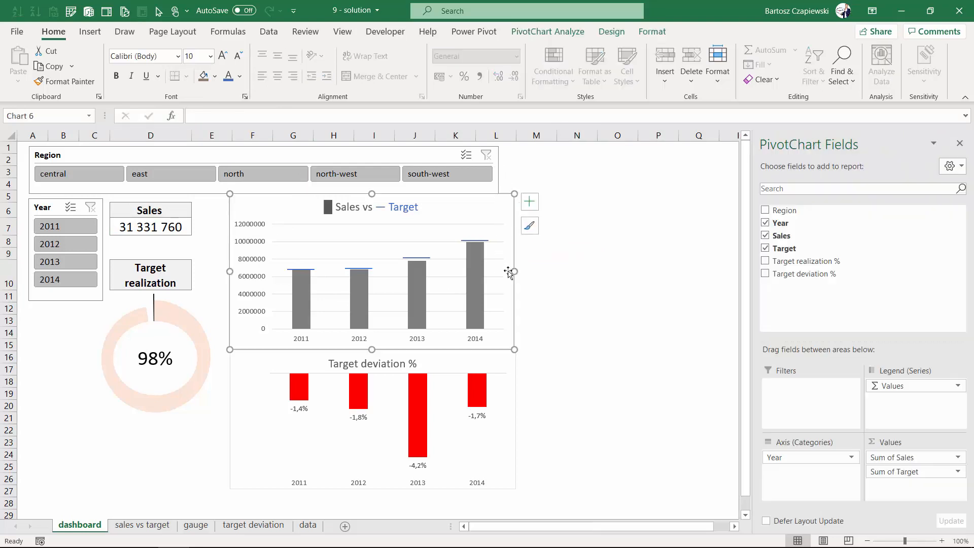
drag(504, 271, 500, 271)
click(512, 400)
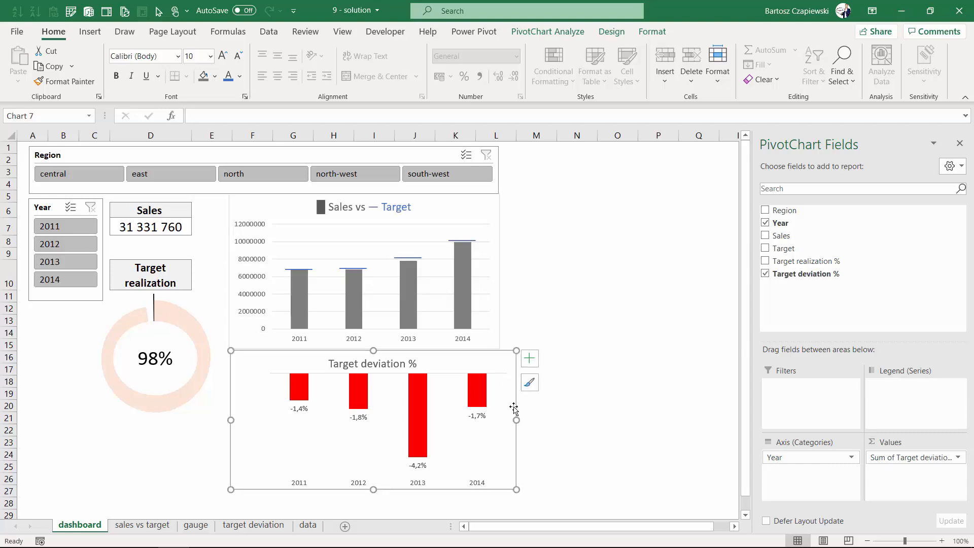
drag(516, 420, 499, 421)
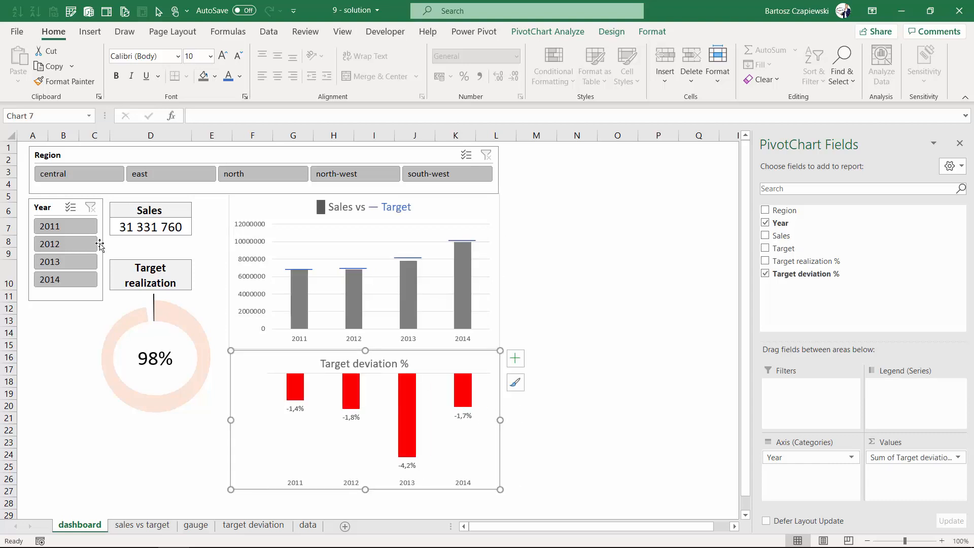
Step: Check which PivotTables the Year slicer is connected to, leaving its report connections as they are
click(51, 202)
right_click(51, 200)
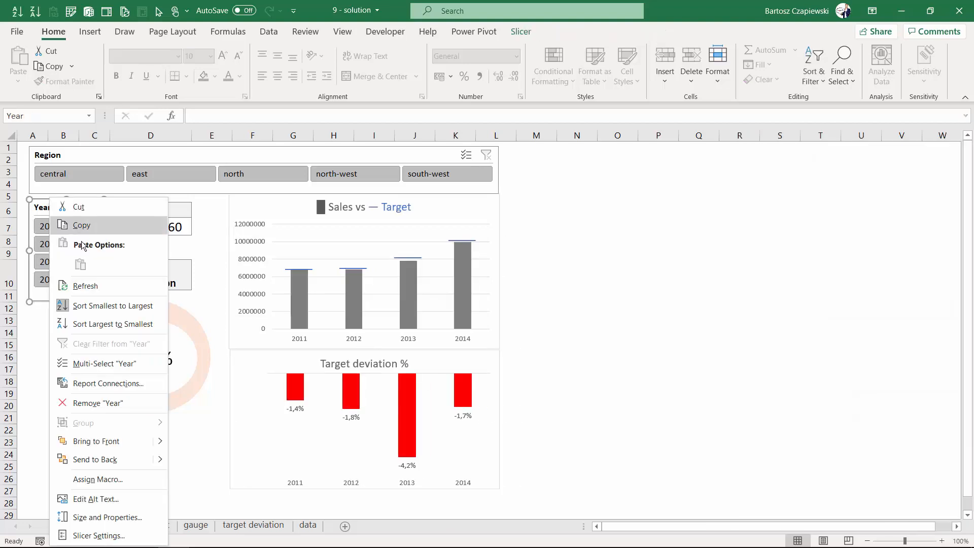
click(102, 384)
drag(501, 208, 618, 188)
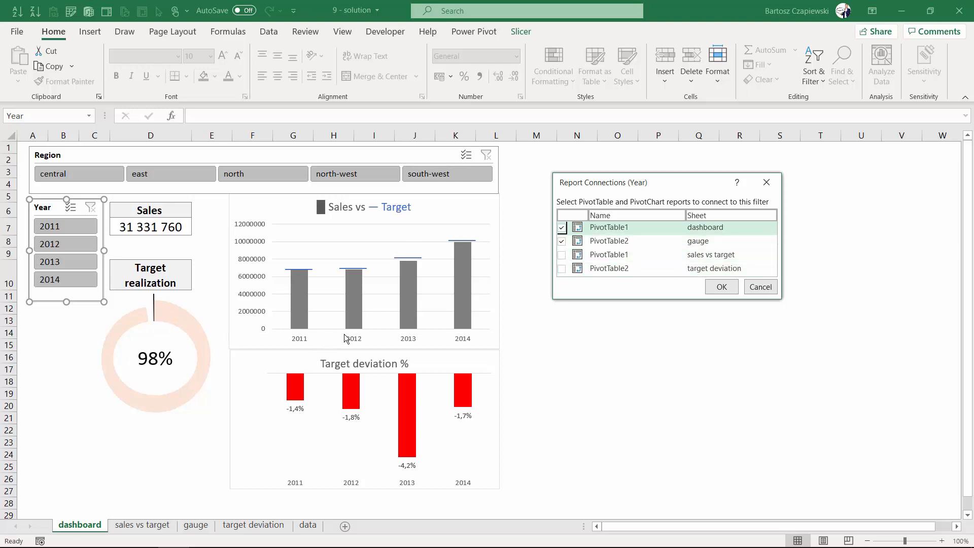
click(761, 287)
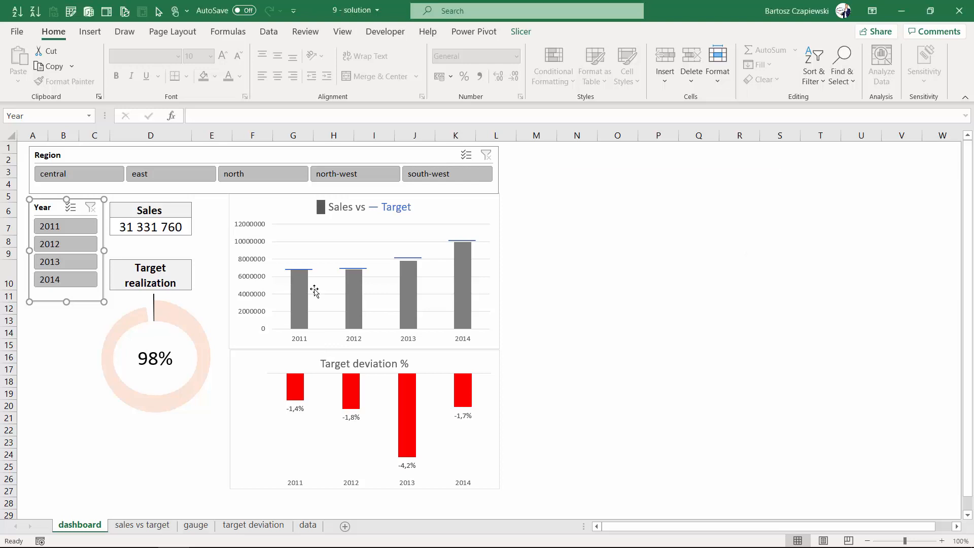
Step: Test the slicers by switching Region between central and east and setting Year to 2014, finishing with Region on south-west
click(103, 173)
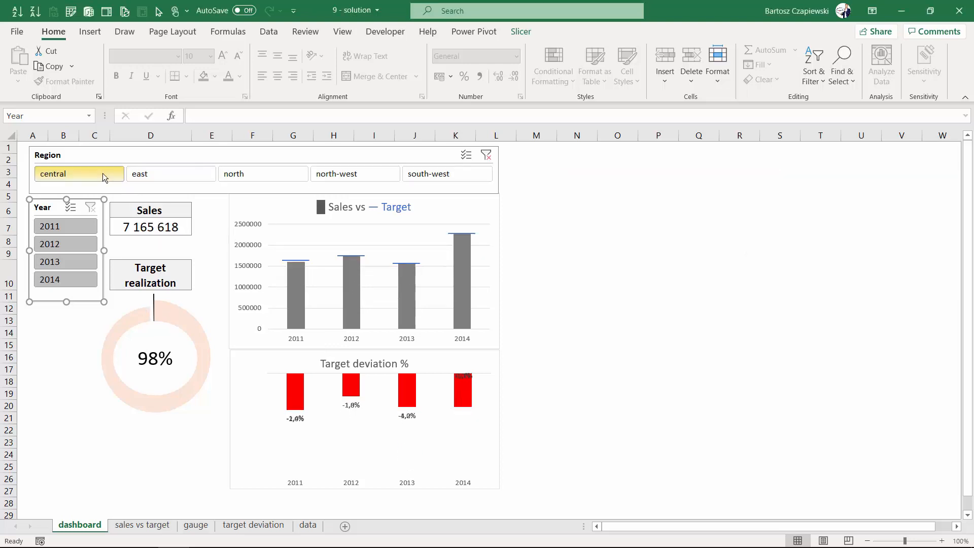
click(162, 172)
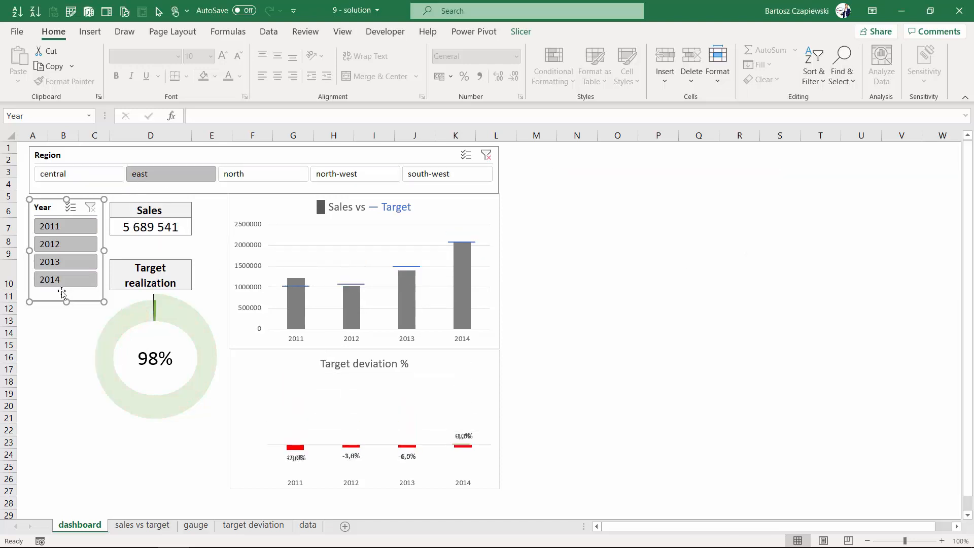
click(71, 280)
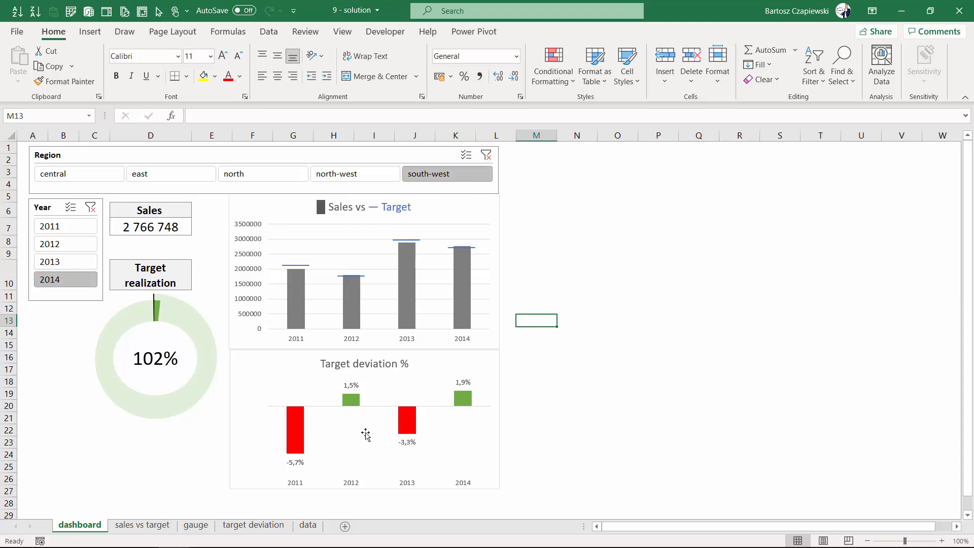
click(486, 157)
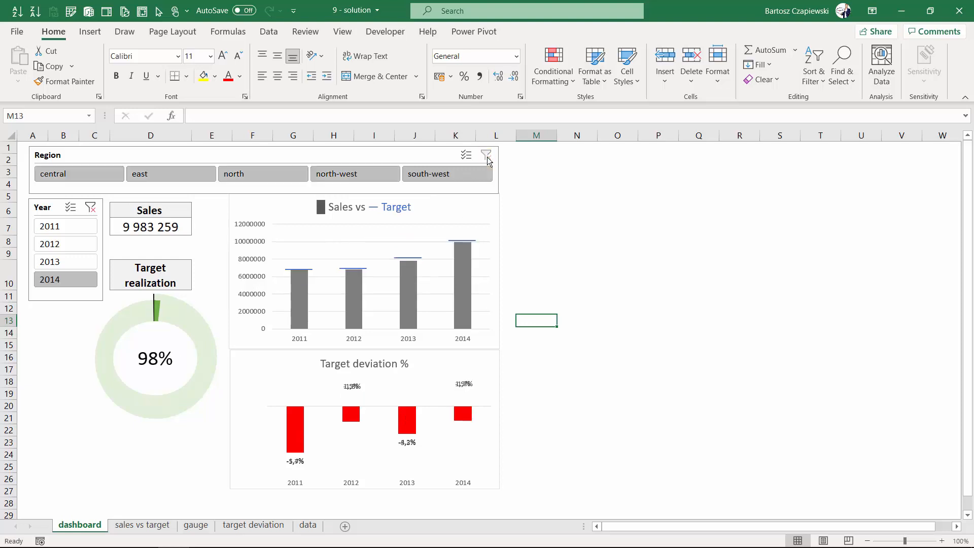
click(439, 175)
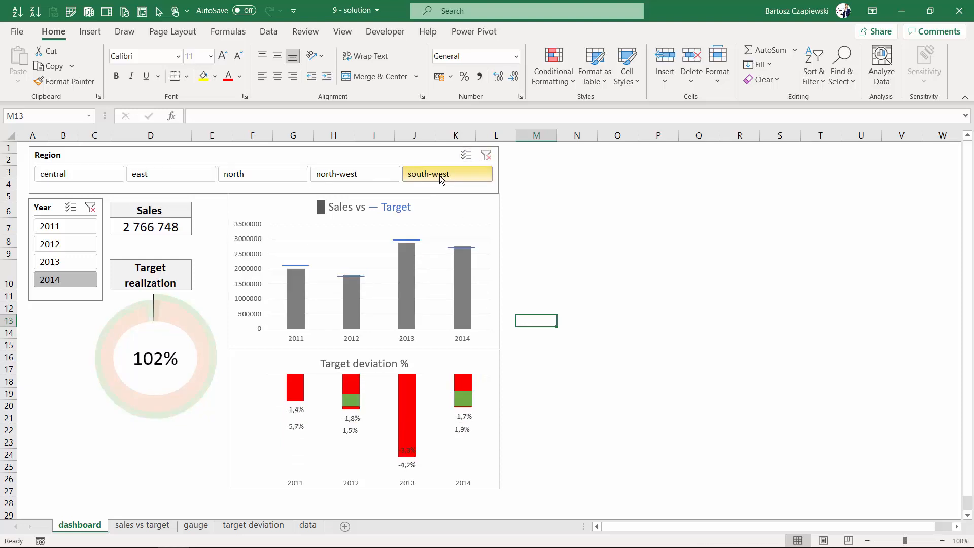